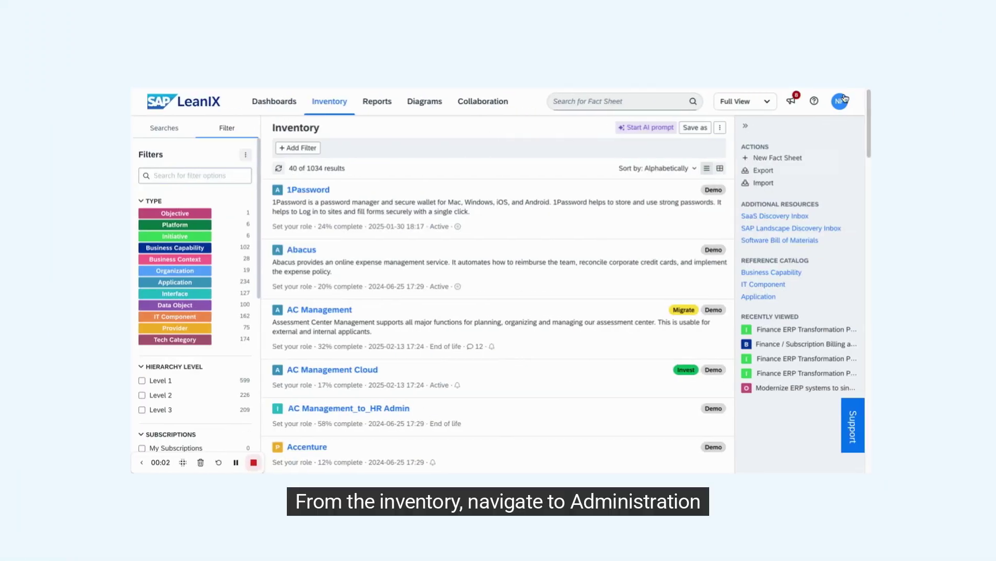
Under Administration > Integrations, add a GitHub Enterprise (Self-Hosted) integration and confirm GitHub admin rights
click(840, 101)
click(792, 229)
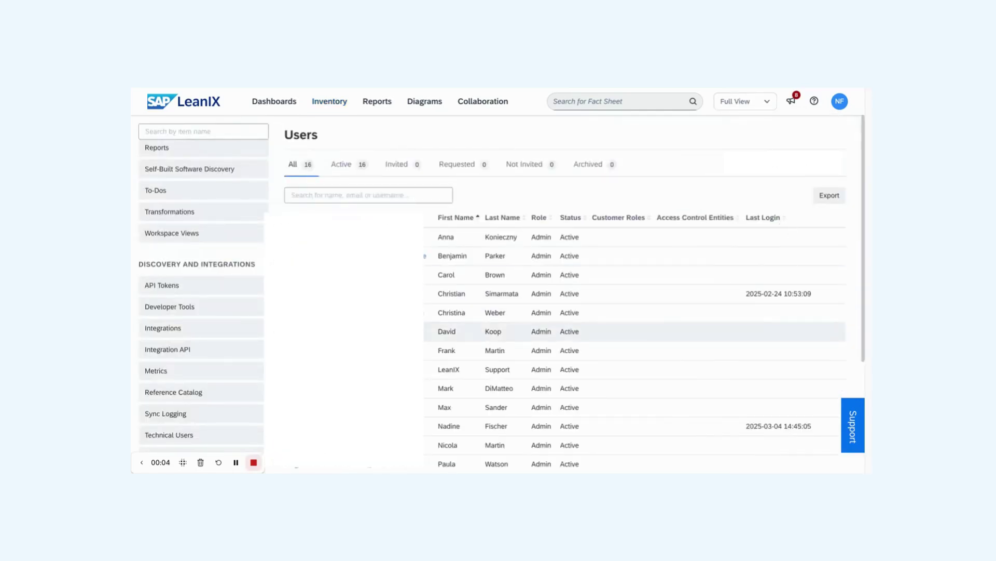
click(253, 338)
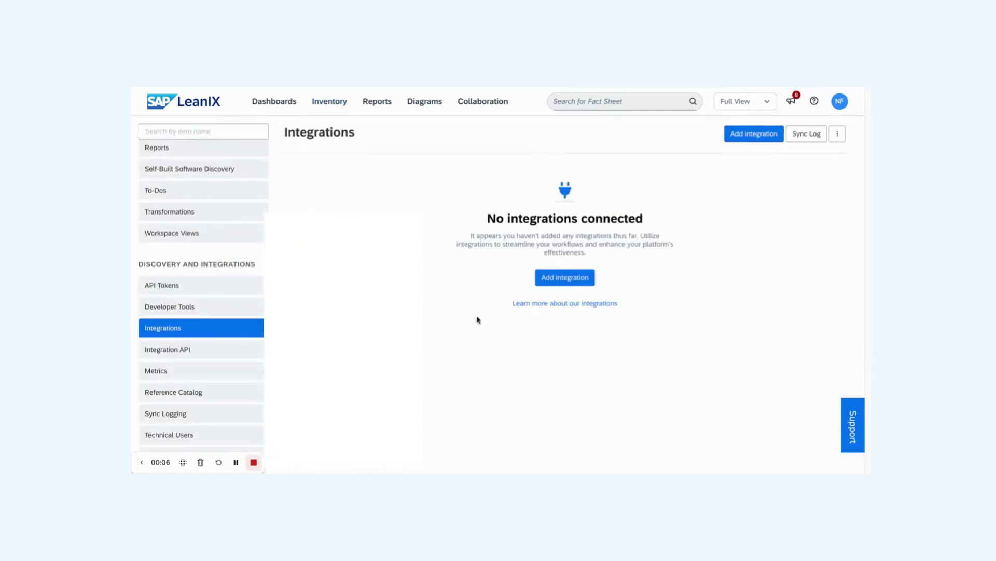
click(564, 276)
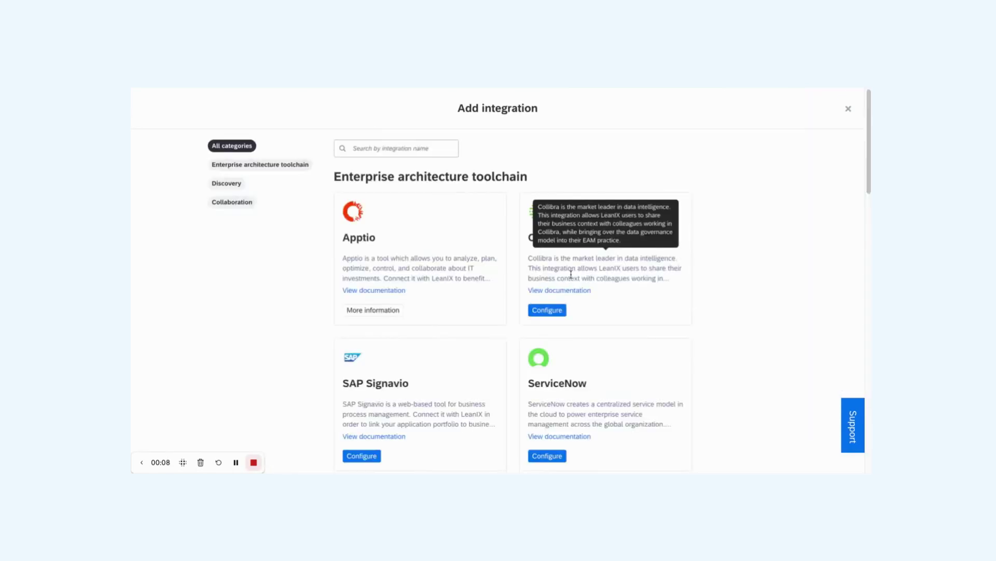
scroll(564, 279, down, 6)
click(359, 339)
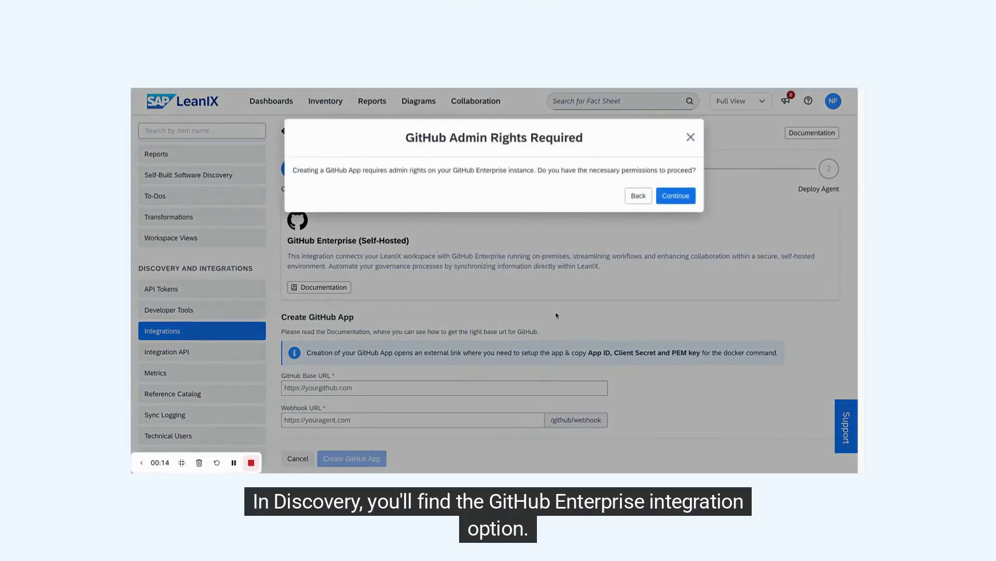
click(676, 195)
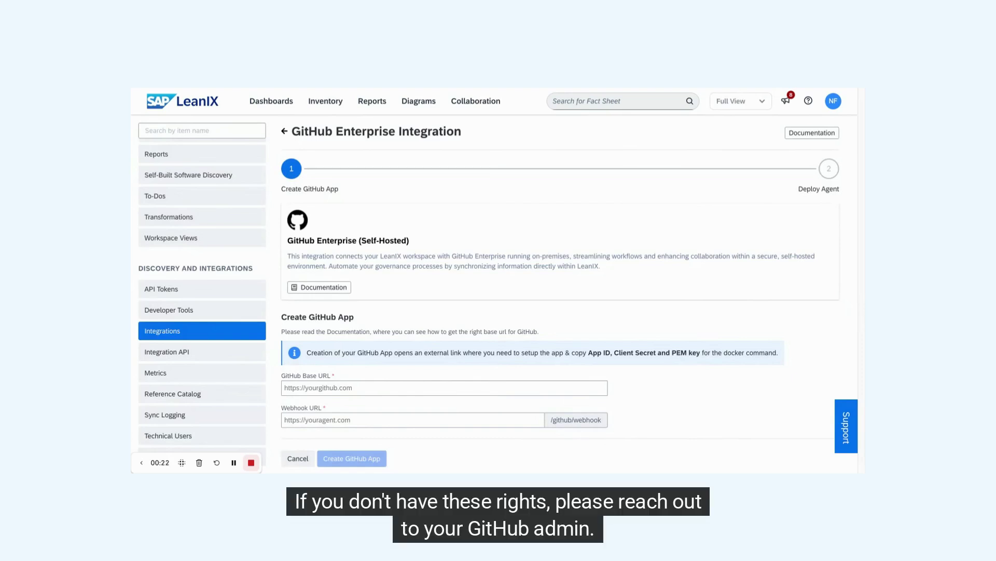
Paste the GitHub Enterprise base URL and the ngrok tunnel Webhook URL, then create the GitHub App
click(524, 385)
text(https://cider-gh-enterprise.northeurope.cloudapp.azure.com)
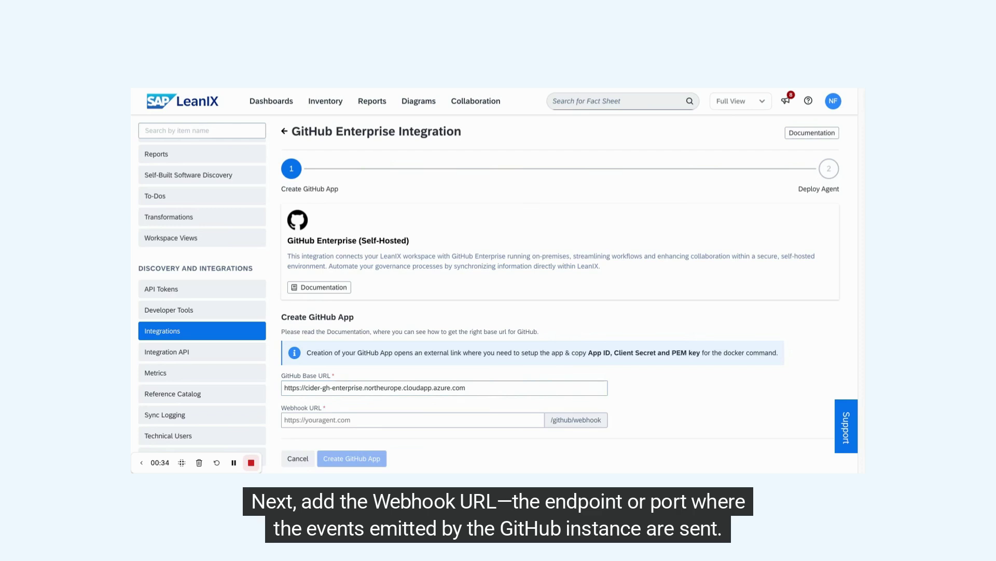
click(450, 419)
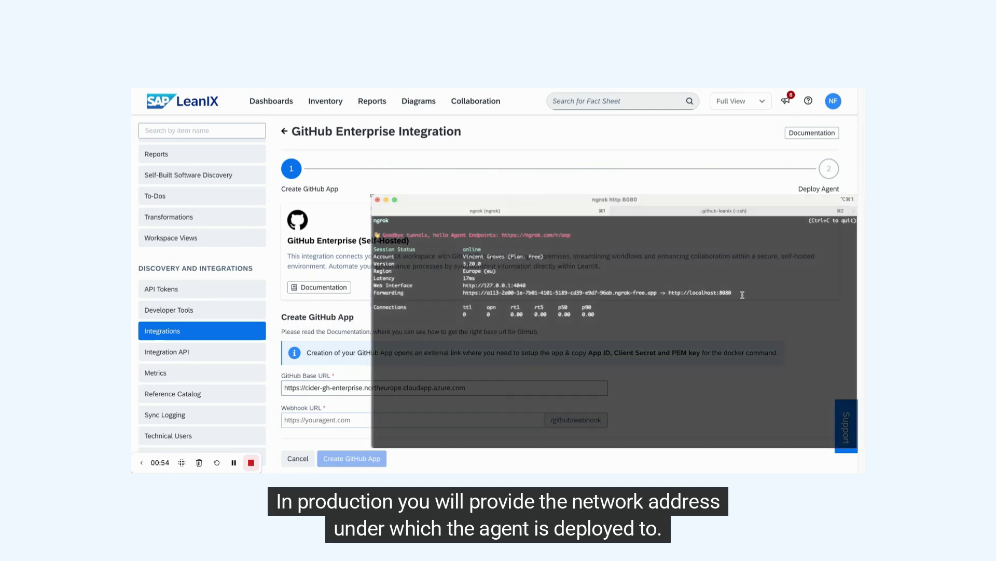
key(super+v)
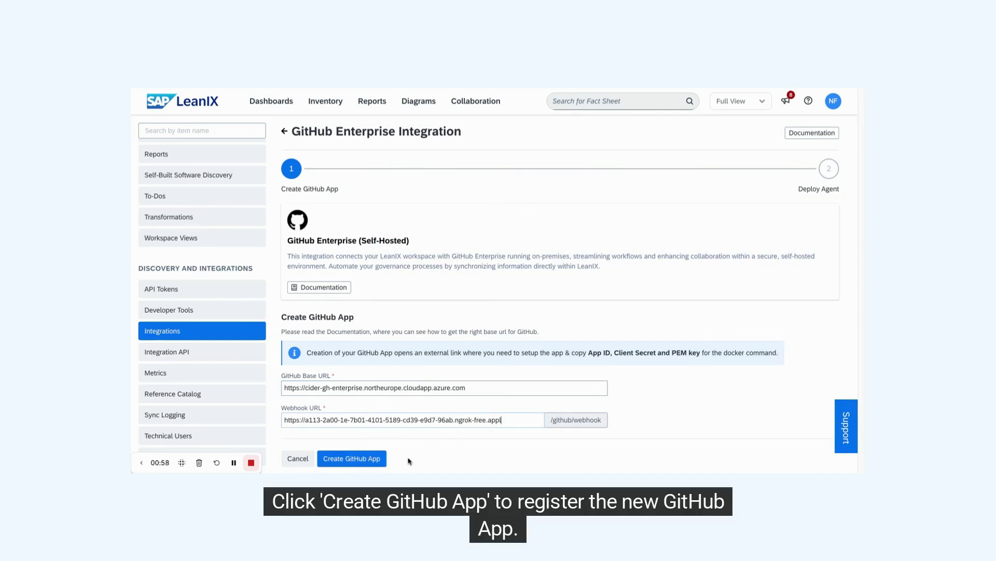
click(372, 458)
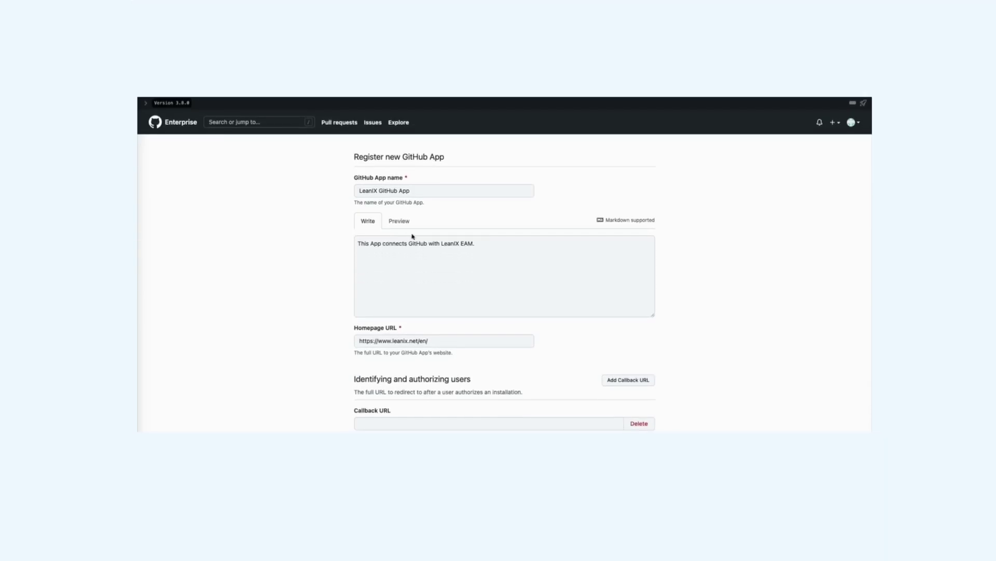
Append '- 24-03' to the GitHub App name and enter a webhook secret
click(425, 192)
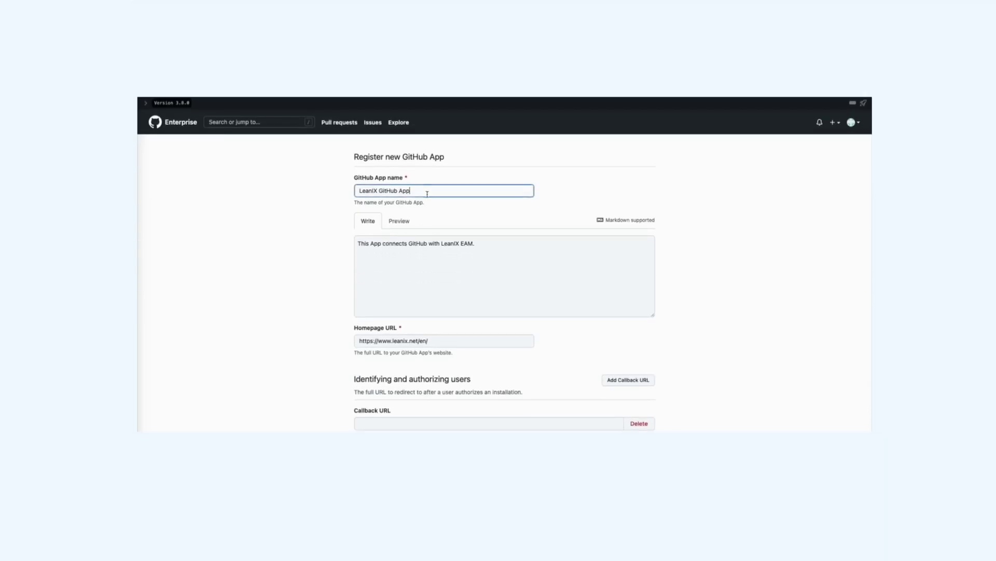
text(- 24)
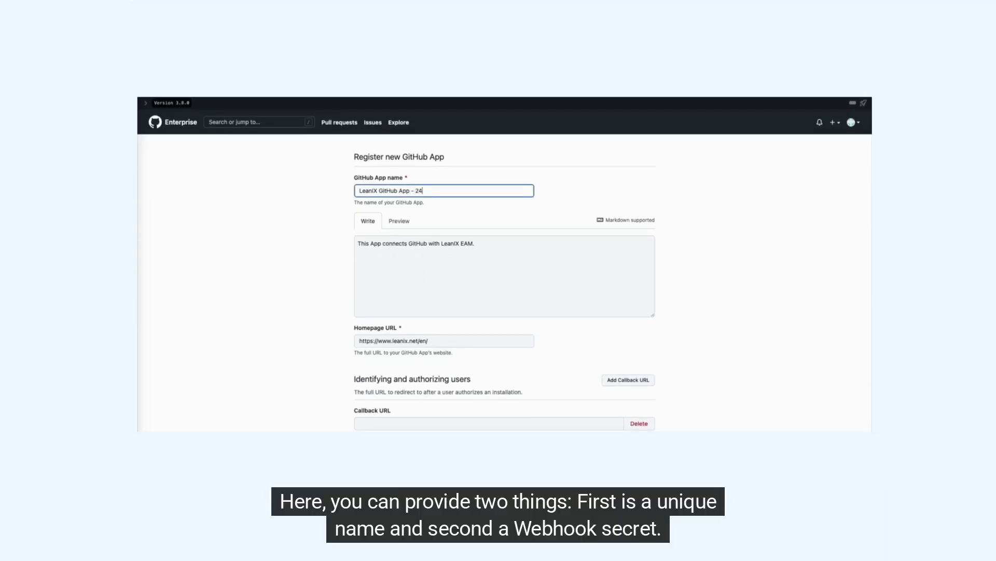
text(-03)
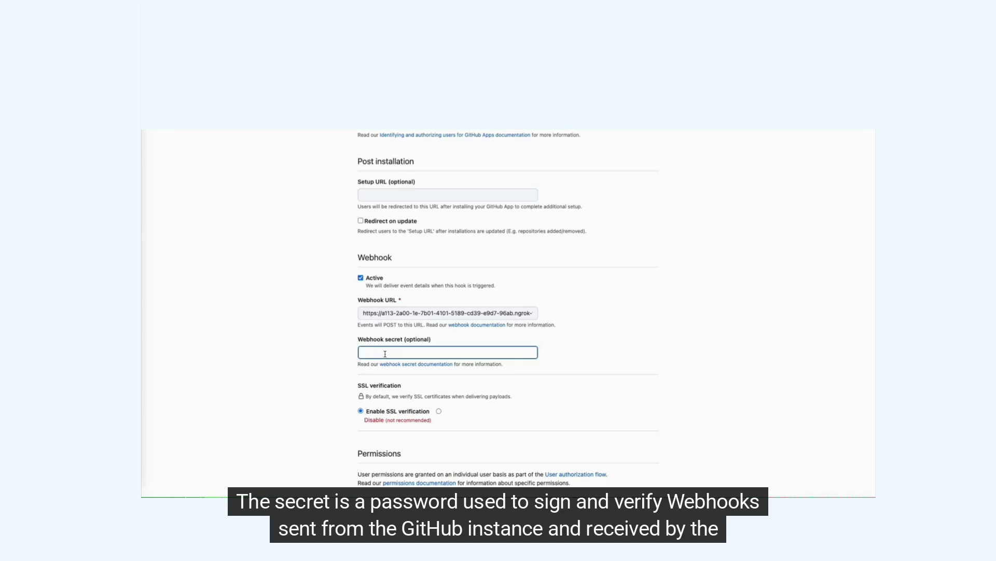
text(1234)
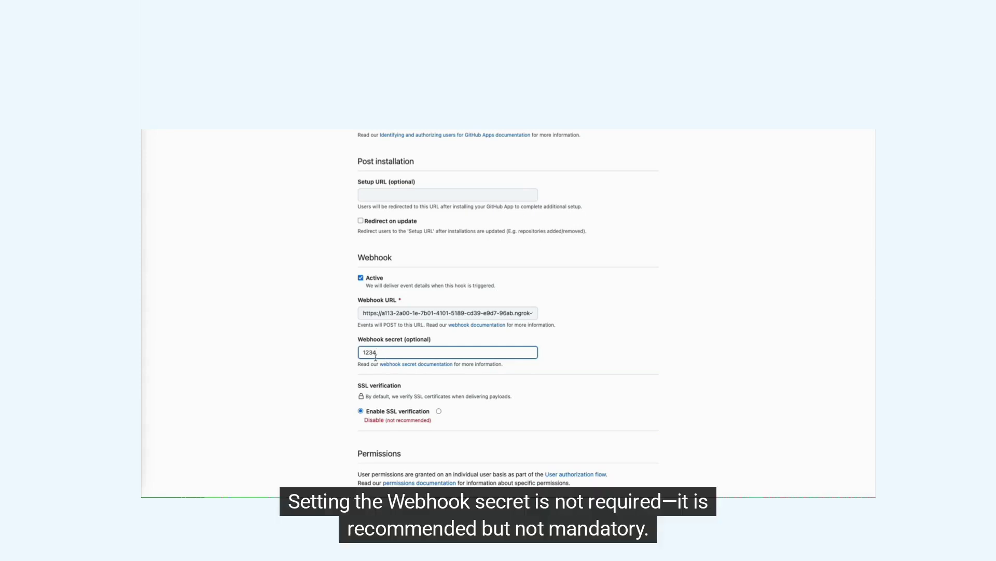
scroll(338, 344, down, 2)
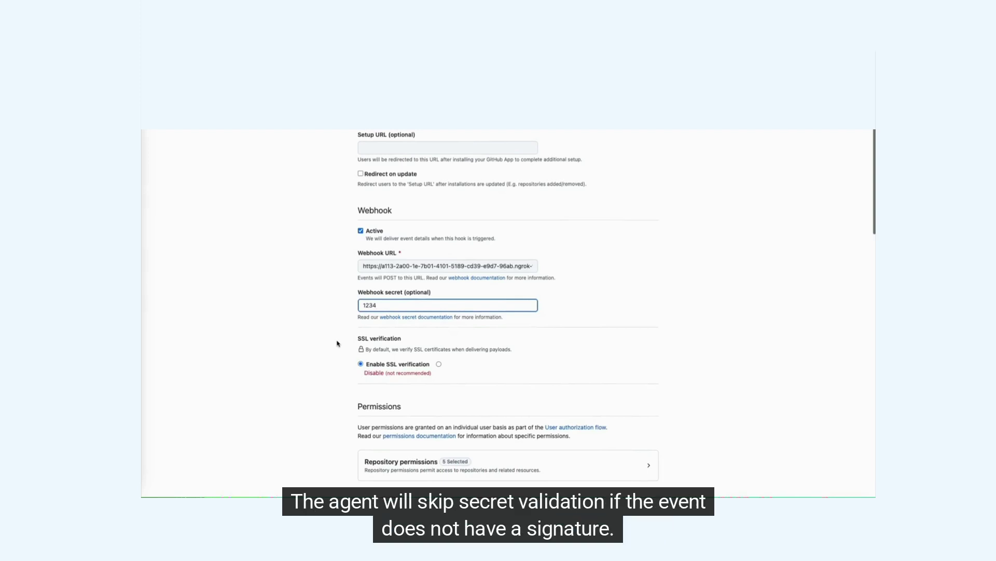
scroll(338, 344, down, 20)
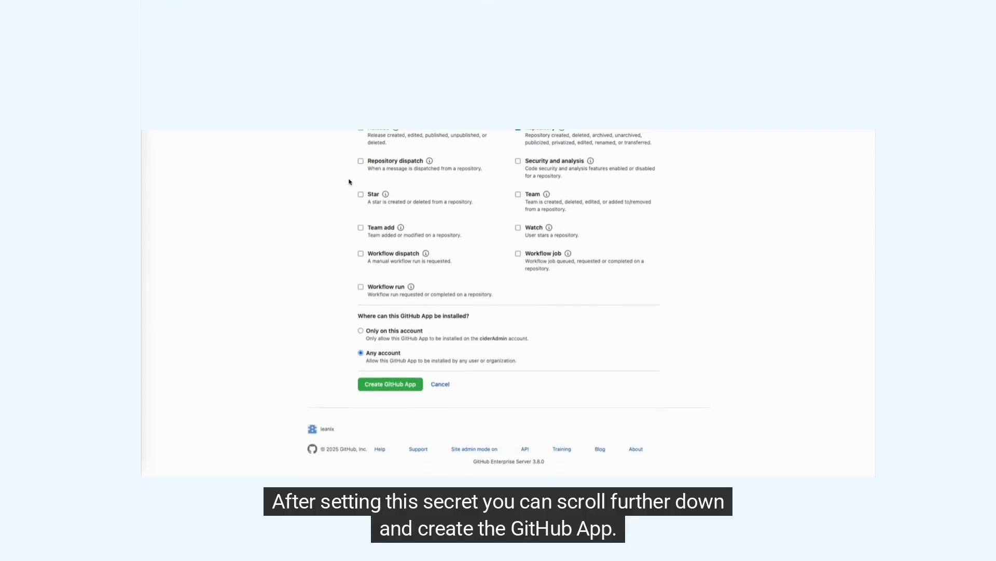
Register the GitHub App, note its App ID 49, and generate a private key
click(383, 390)
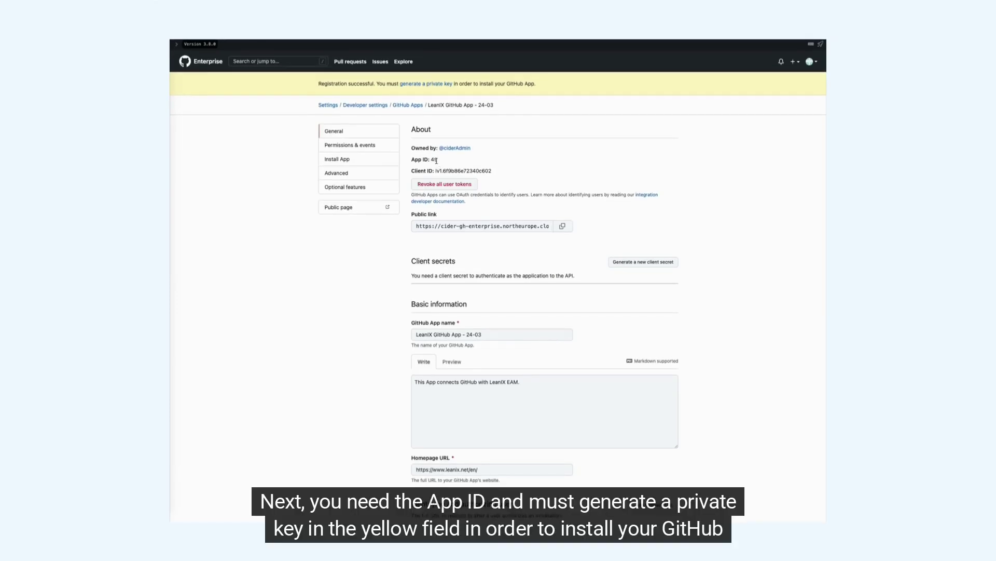
triple_click(424, 161)
click(484, 162)
click(424, 83)
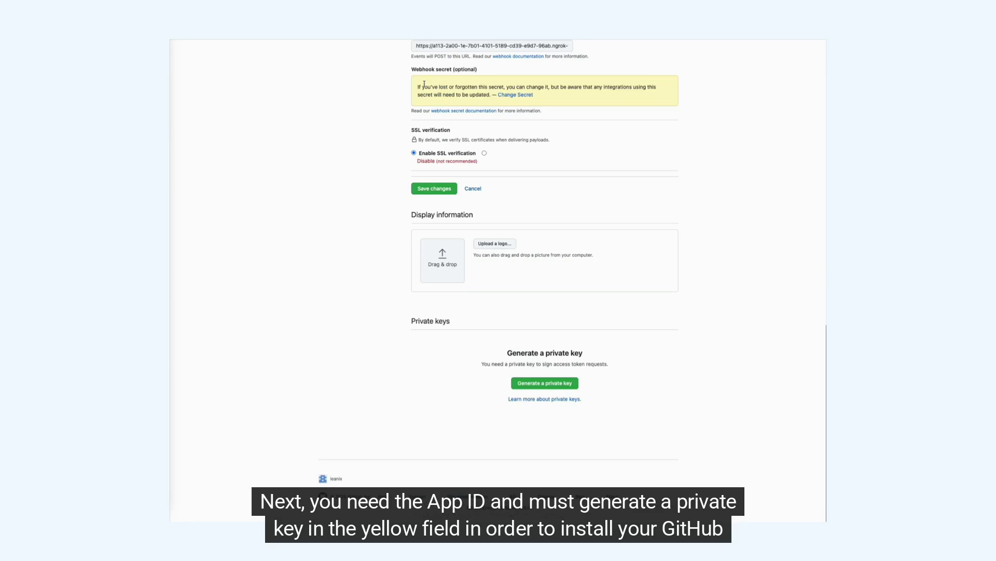
click(569, 384)
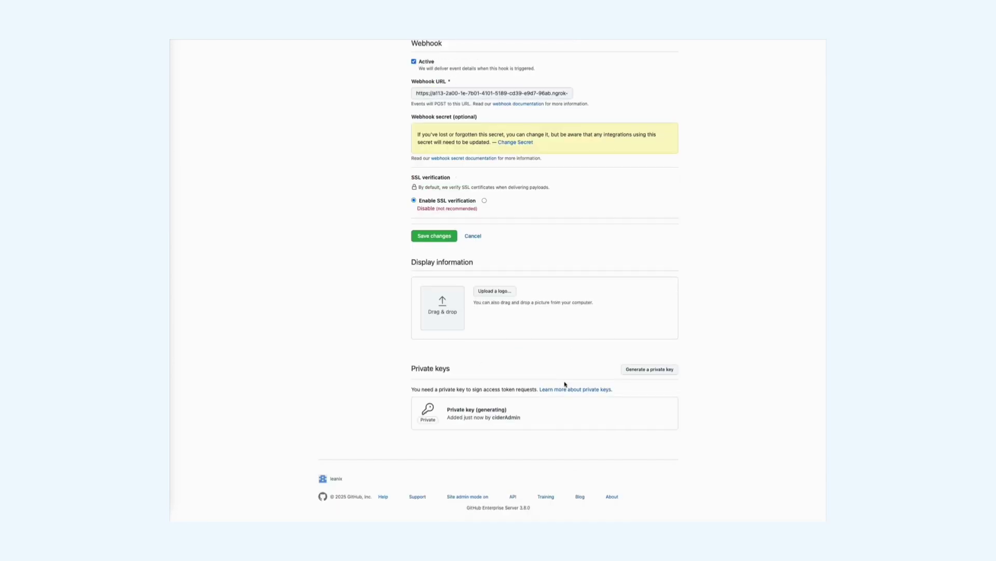
drag(673, 78, 696, 173)
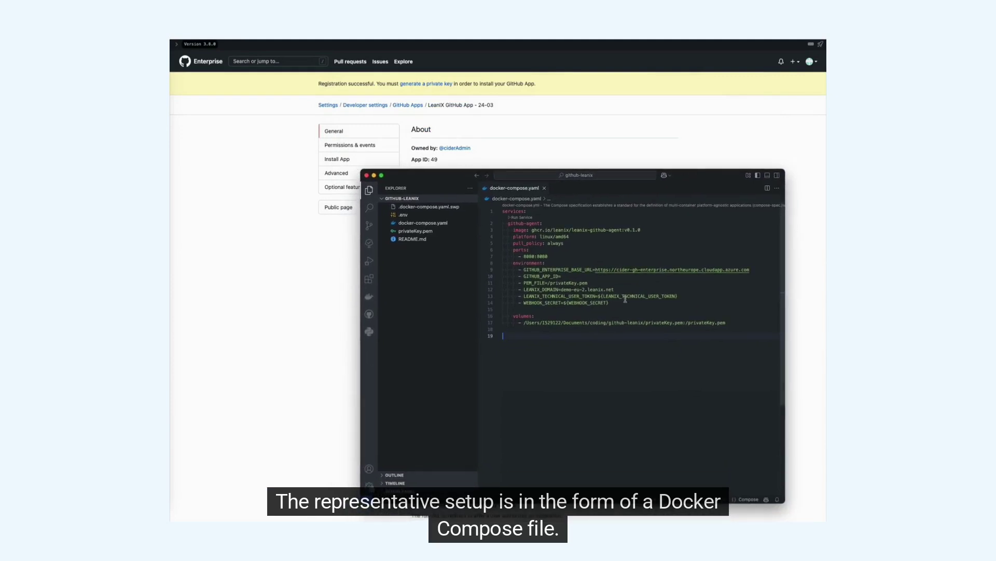
Enter 49 after GITHUB_APP_ID= on line 10 of docker-compose.yaml and save
click(586, 275)
text(49)
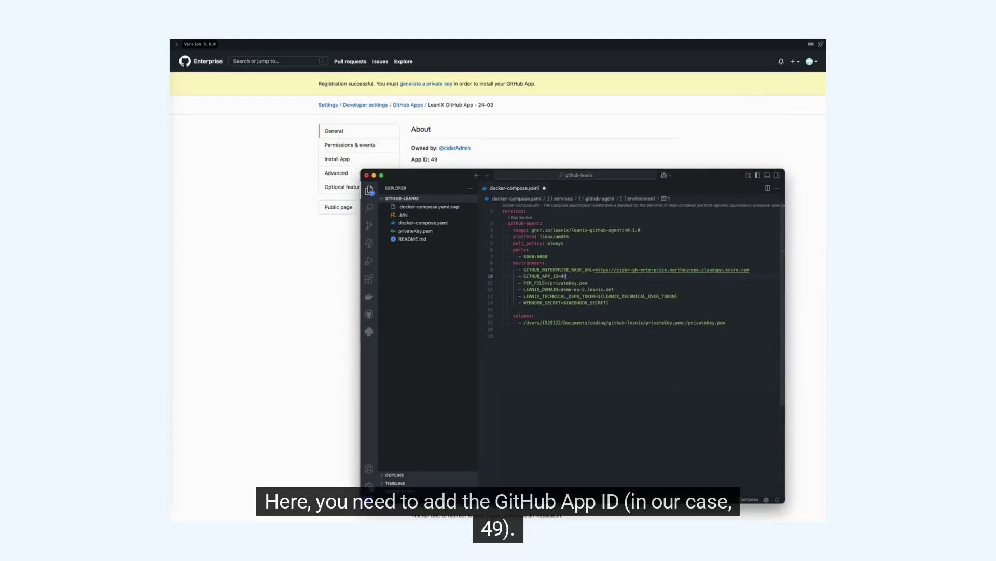
key(super+s)
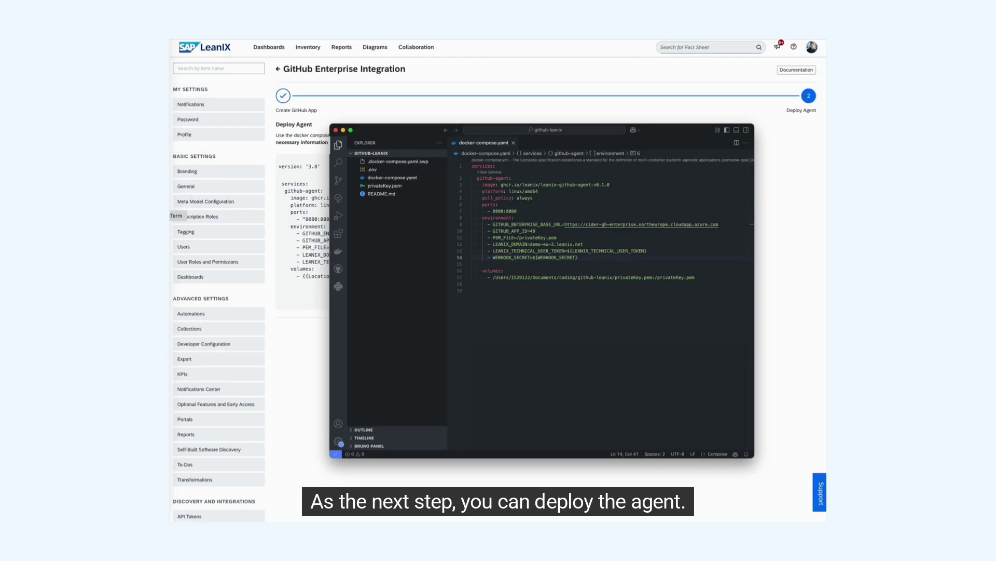
In the github-leanix terminal session, list the files and run docker compose up
key(super+Tab)
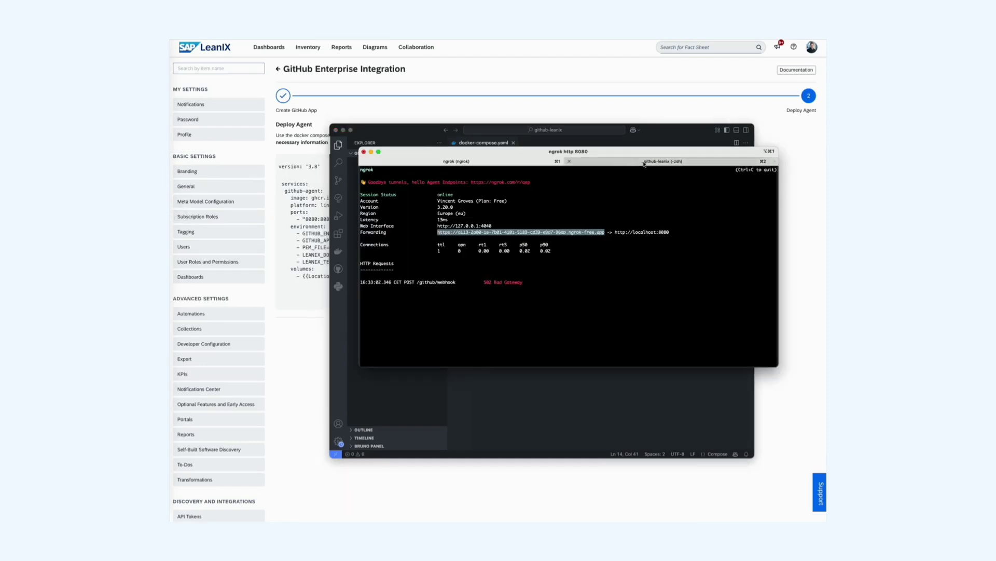
click(643, 162)
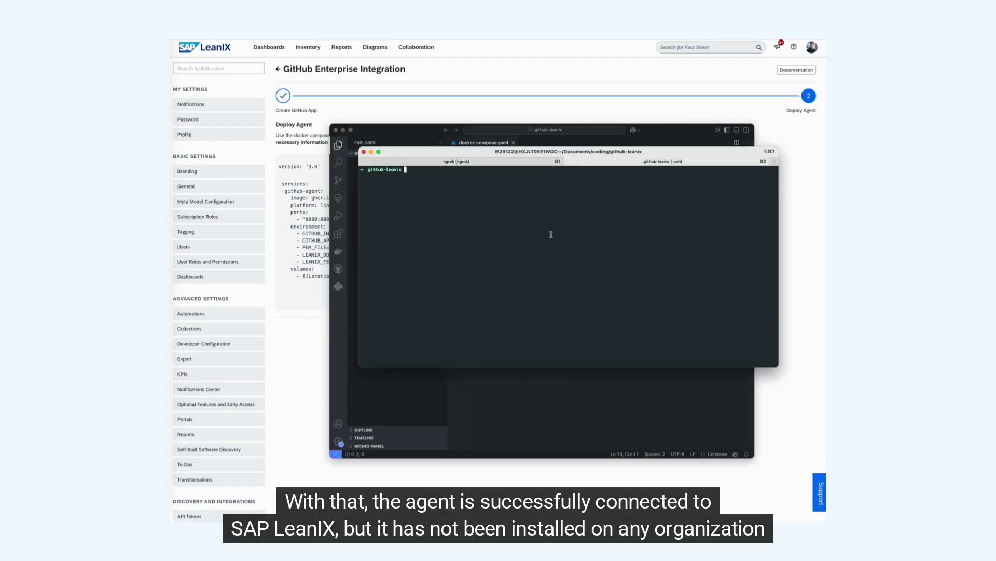
text(ls)
key(Return)
text(docker compose up)
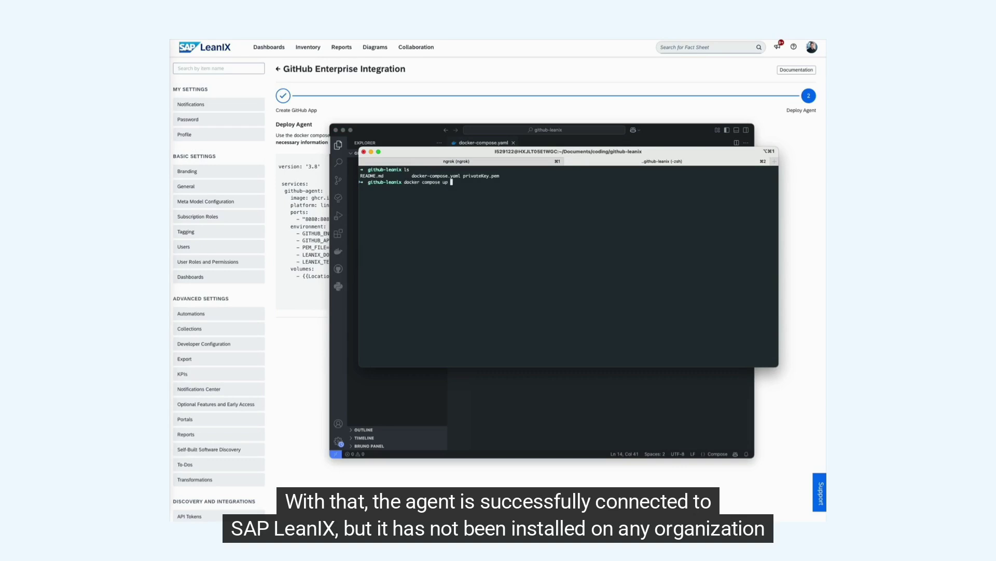
key(Return)
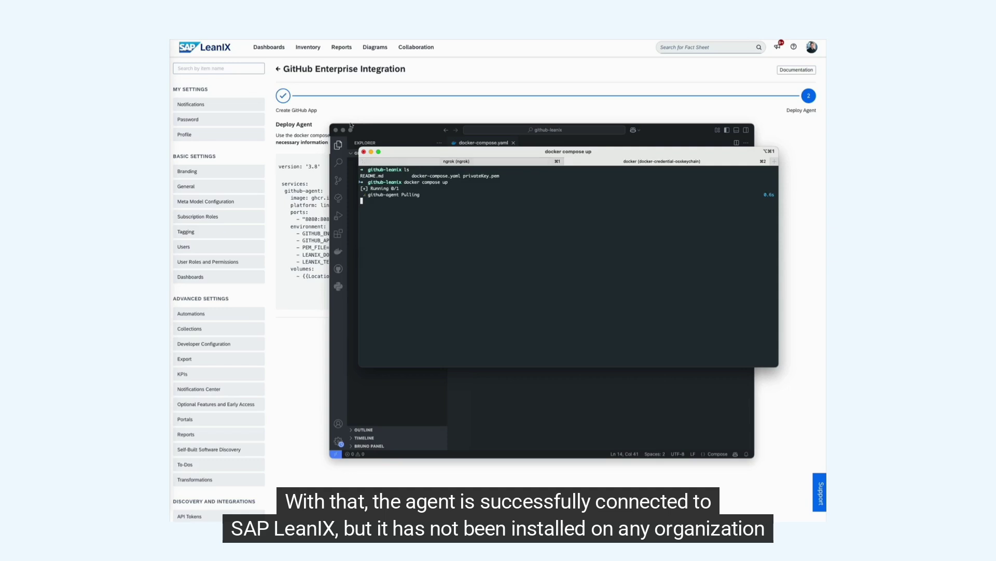
click(344, 129)
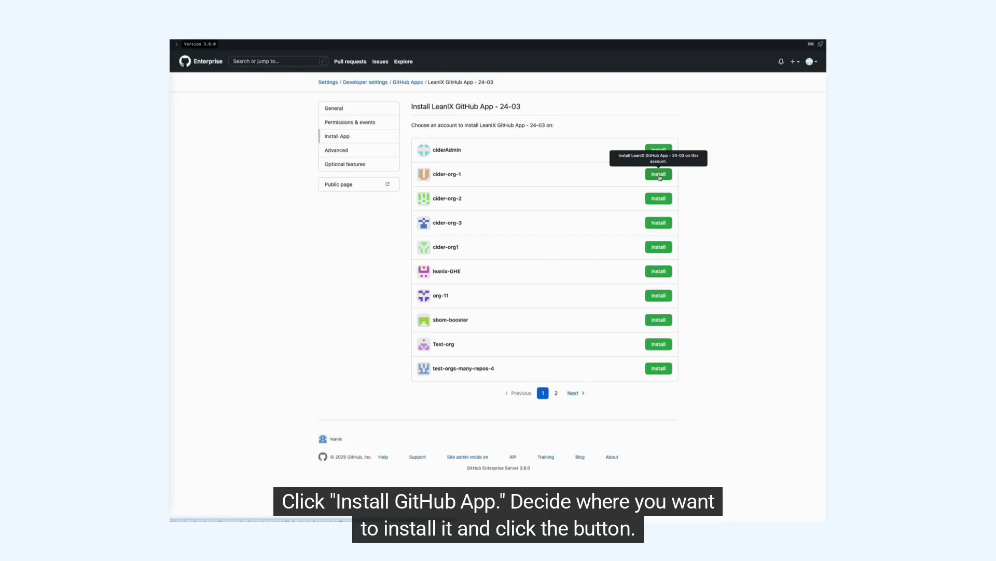
Install LeanIX GitHub App - 24-03 on the cider-org-1 organization
click(658, 175)
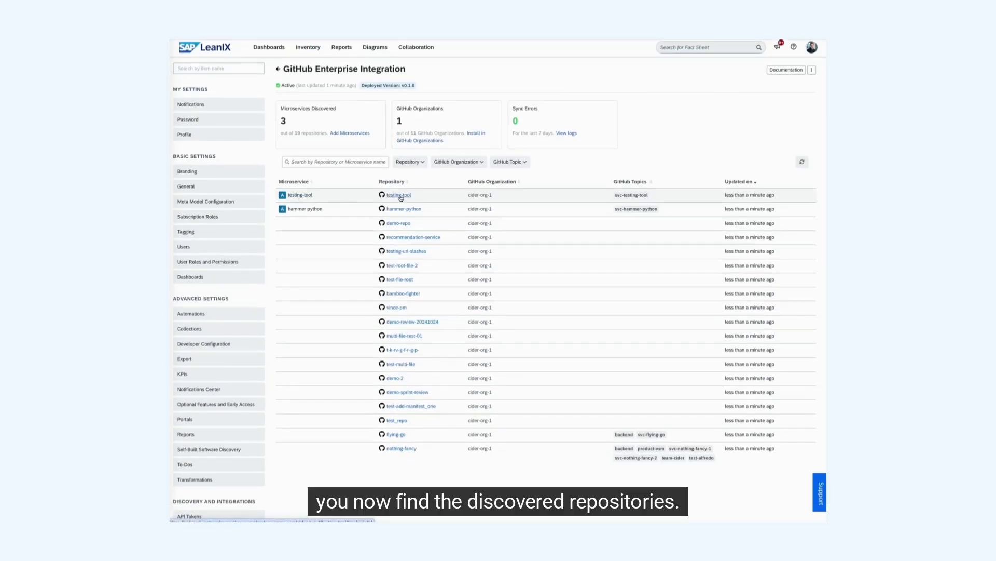
click(399, 195)
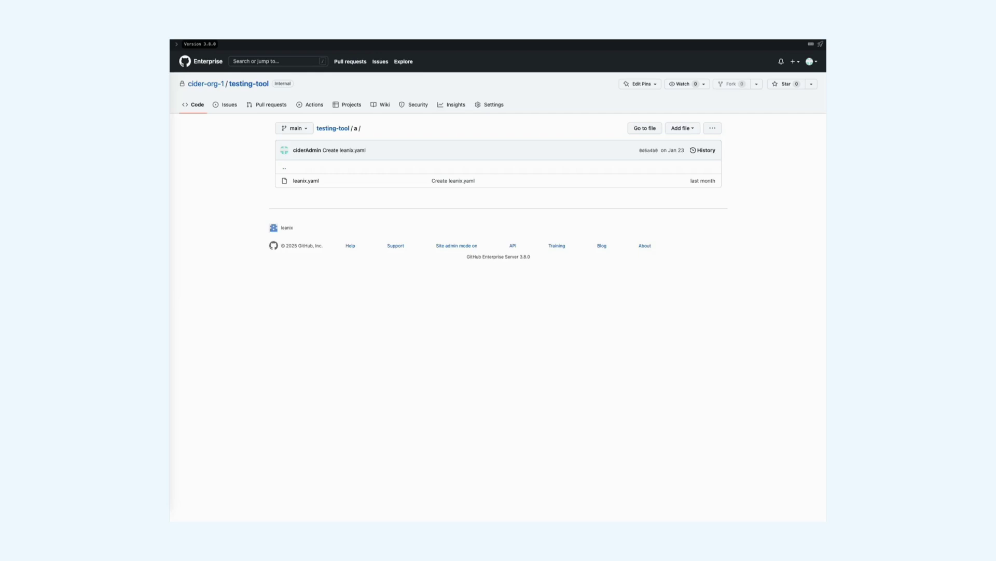
click(310, 187)
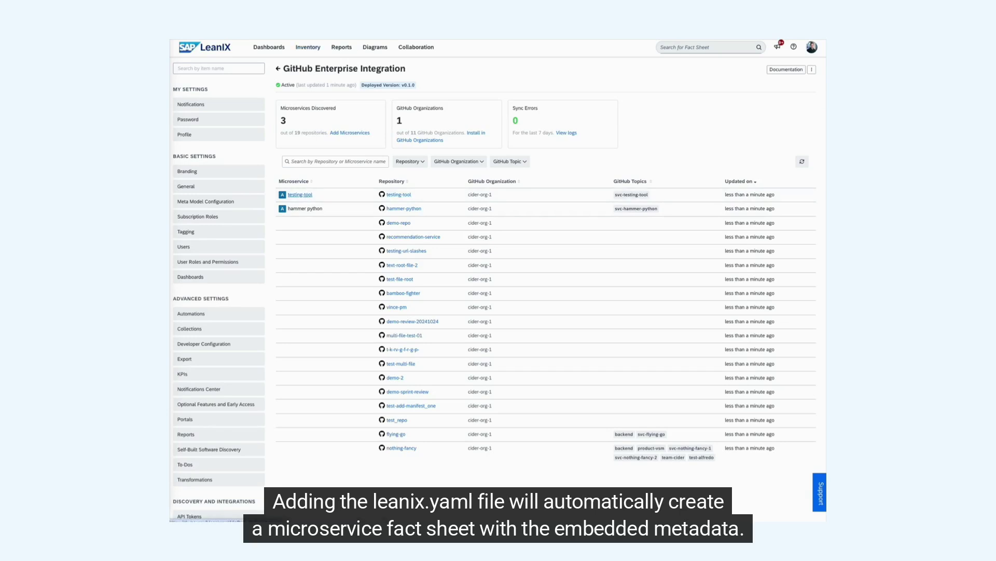
click(306, 195)
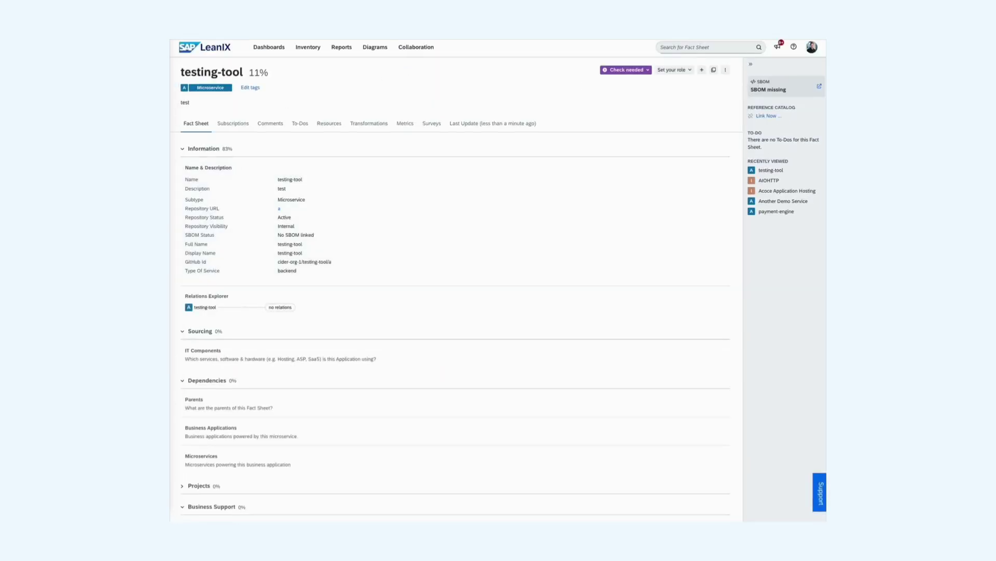
key(alt+Left)
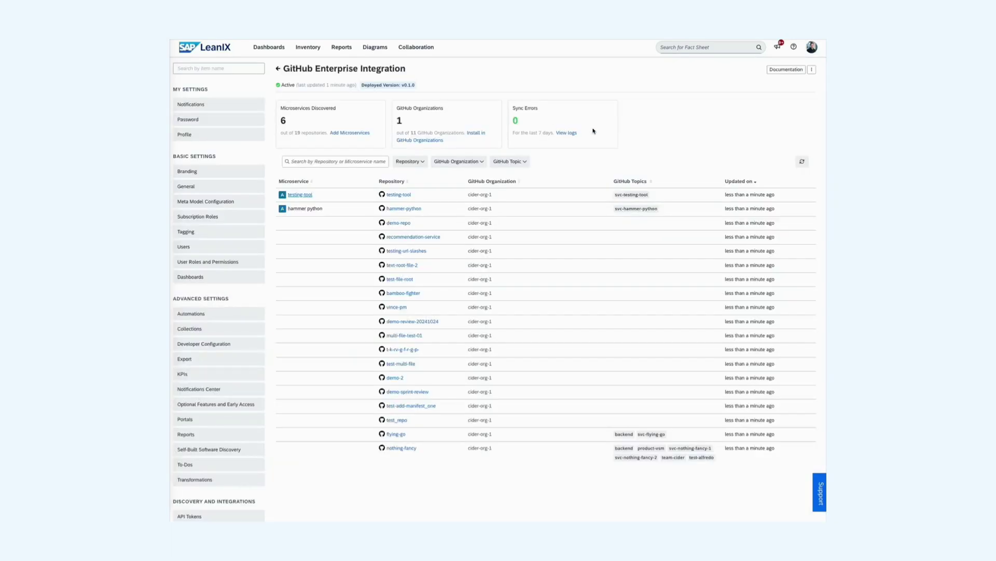